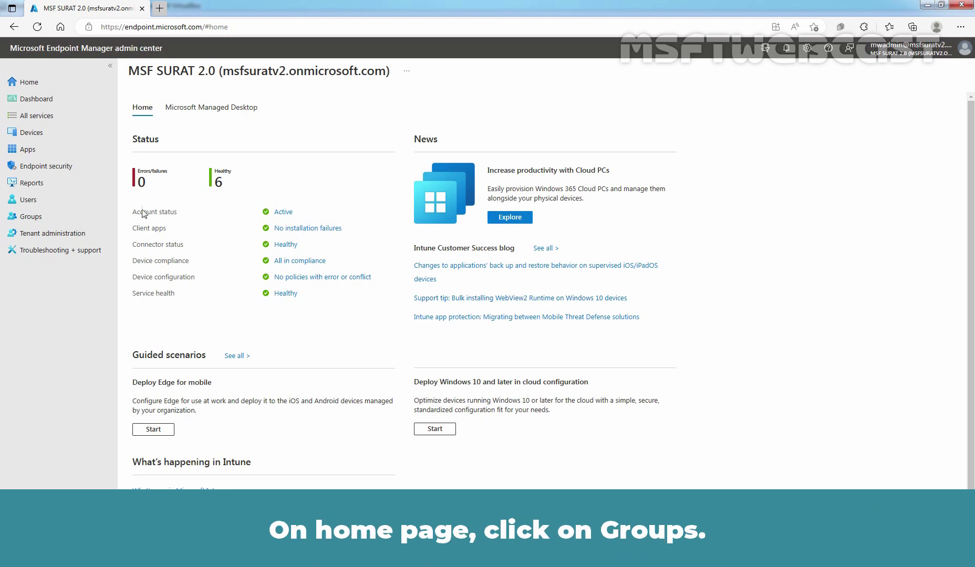
Show the members of the Test_WinClient group, listing device LABWIN10-CLI01
{"action": "left_click", "coordinate": [32, 219]}
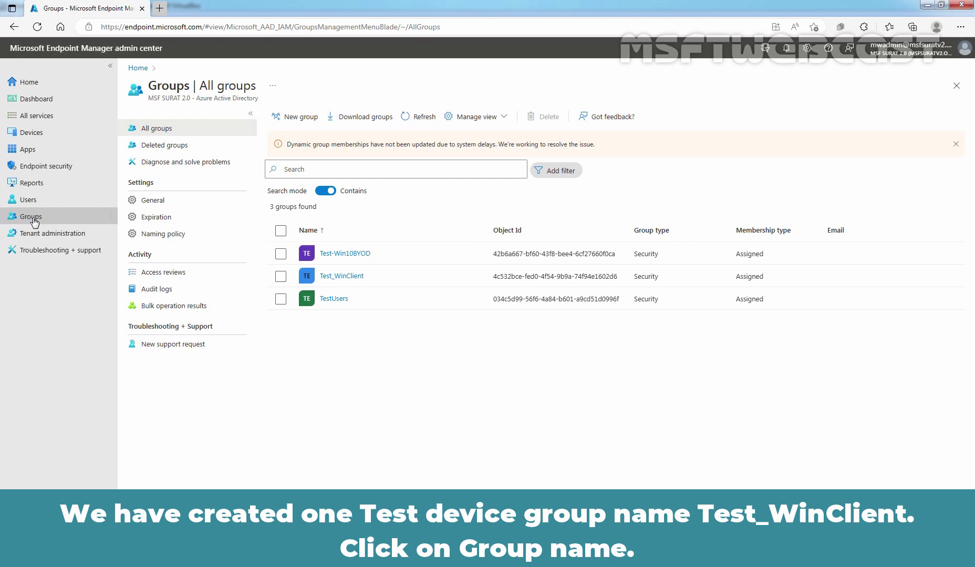
{"action": "left_click", "coordinate": [340, 277]}
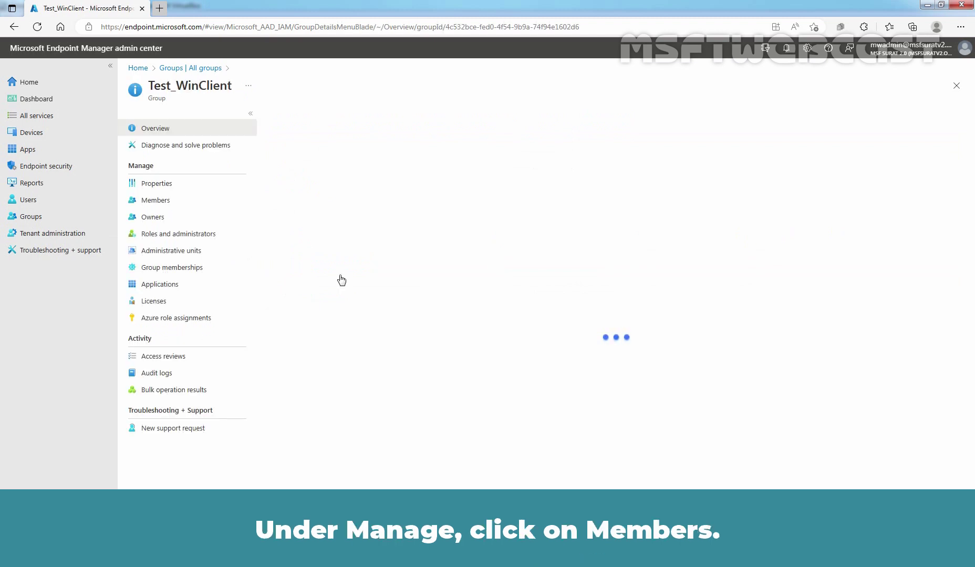
{"action": "left_click", "coordinate": [172, 202]}
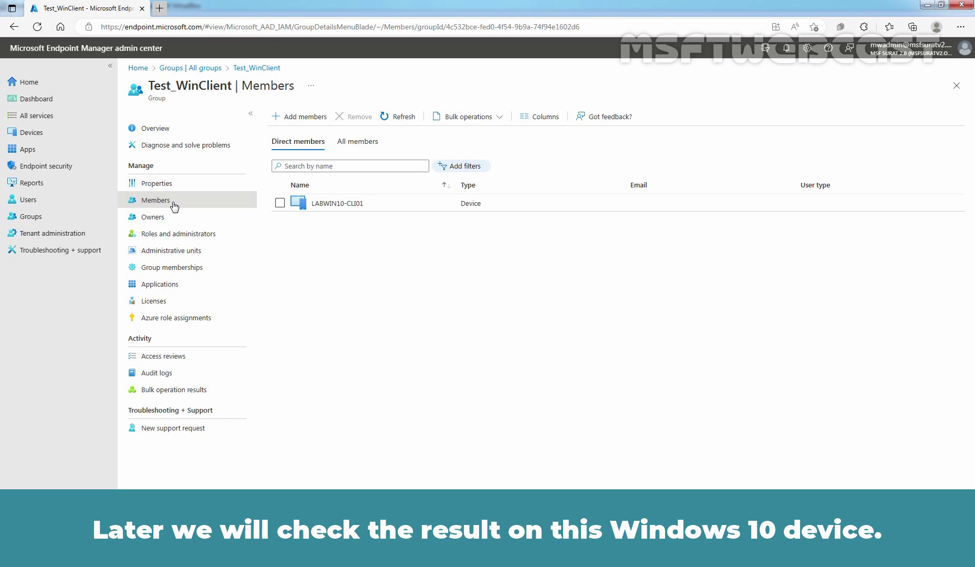
Begin creating a new profile under Devices > Windows > Configuration profiles
{"action": "left_click", "coordinate": [31, 133]}
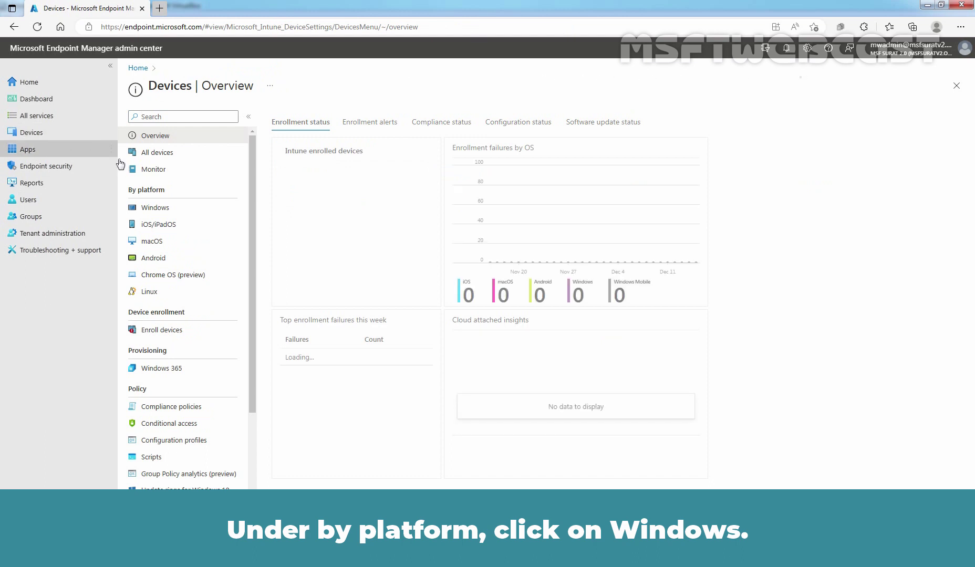
{"action": "left_click", "coordinate": [167, 211]}
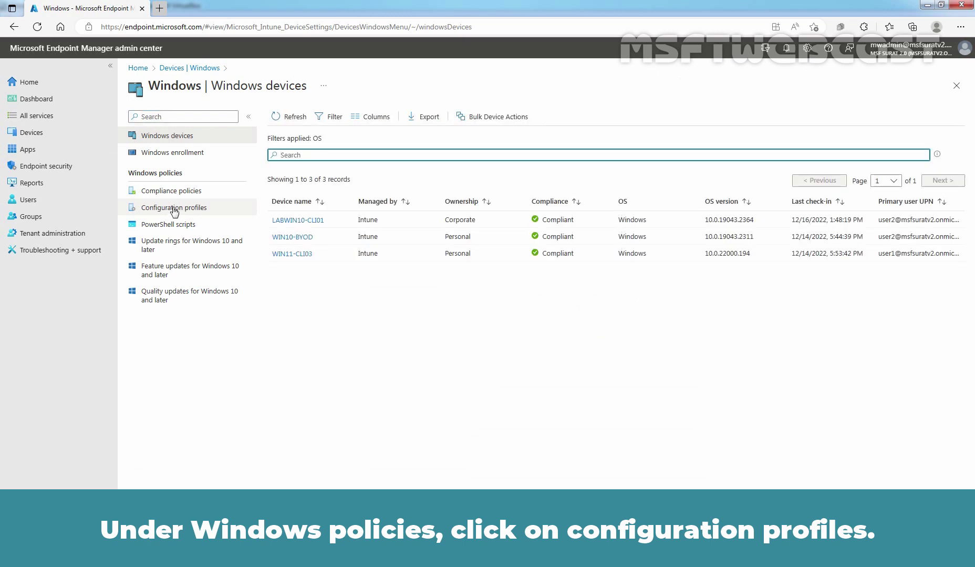
{"action": "left_click", "coordinate": [173, 208]}
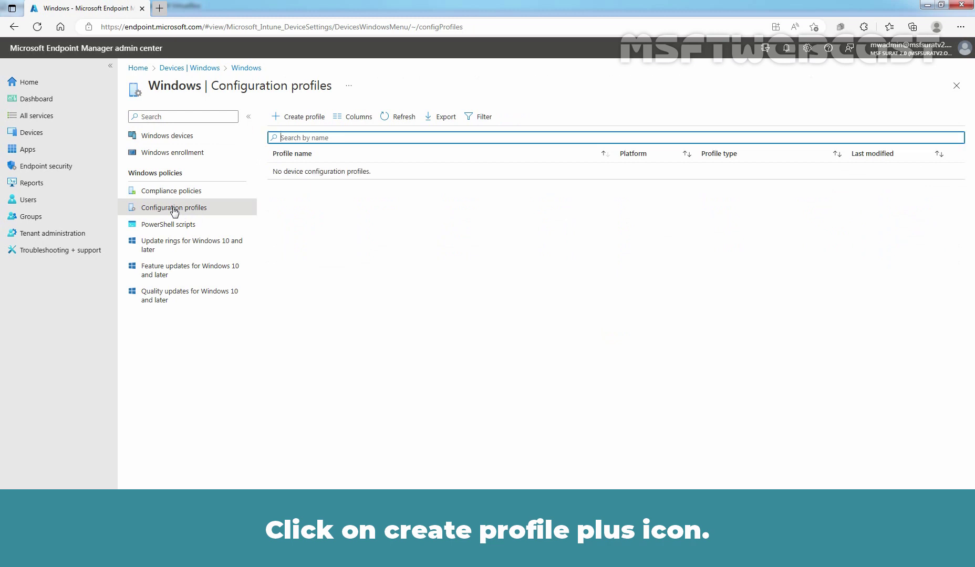
{"action": "left_click", "coordinate": [305, 117]}
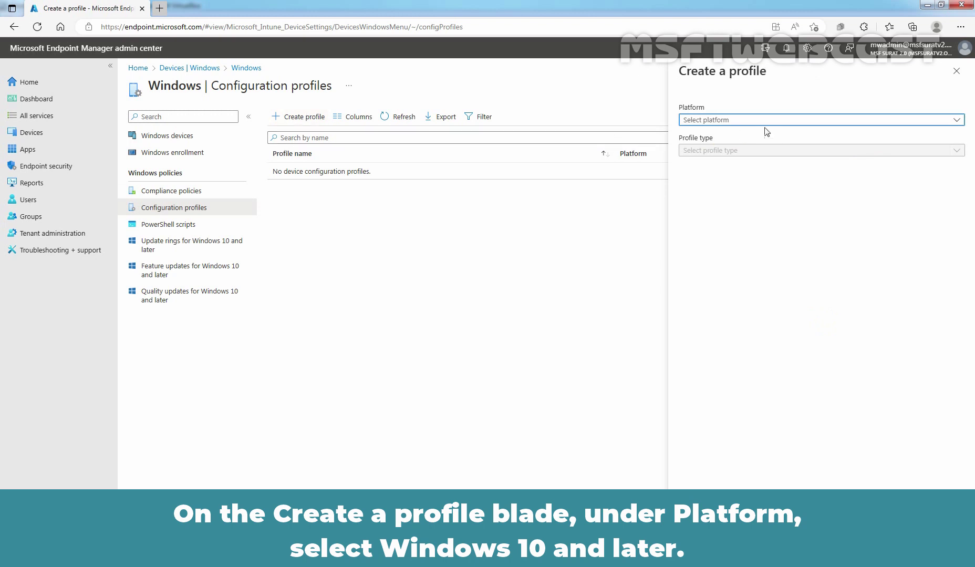
Choose Windows 10 and later as platform and Settings catalog as profile type
{"action": "left_click", "coordinate": [746, 121]}
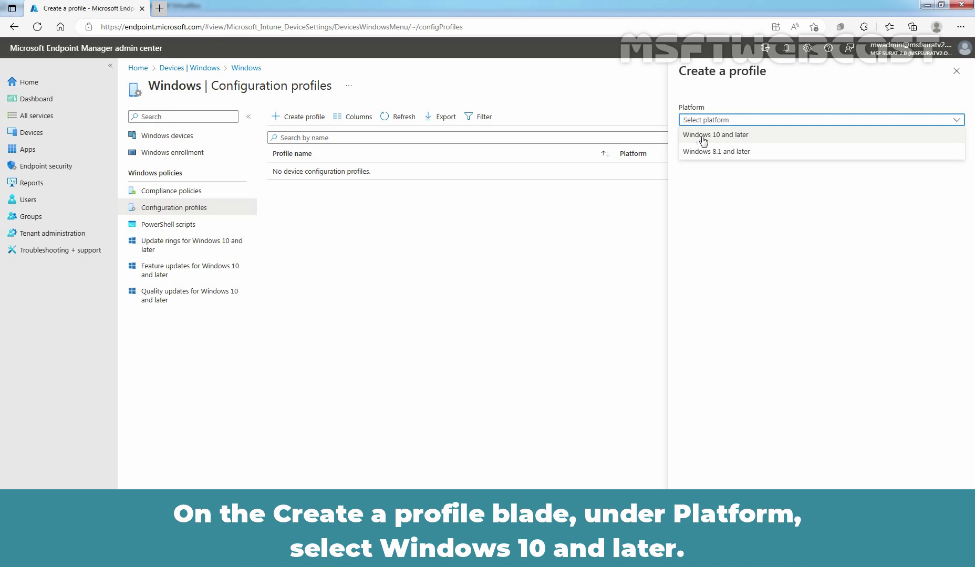
{"action": "left_click", "coordinate": [720, 135]}
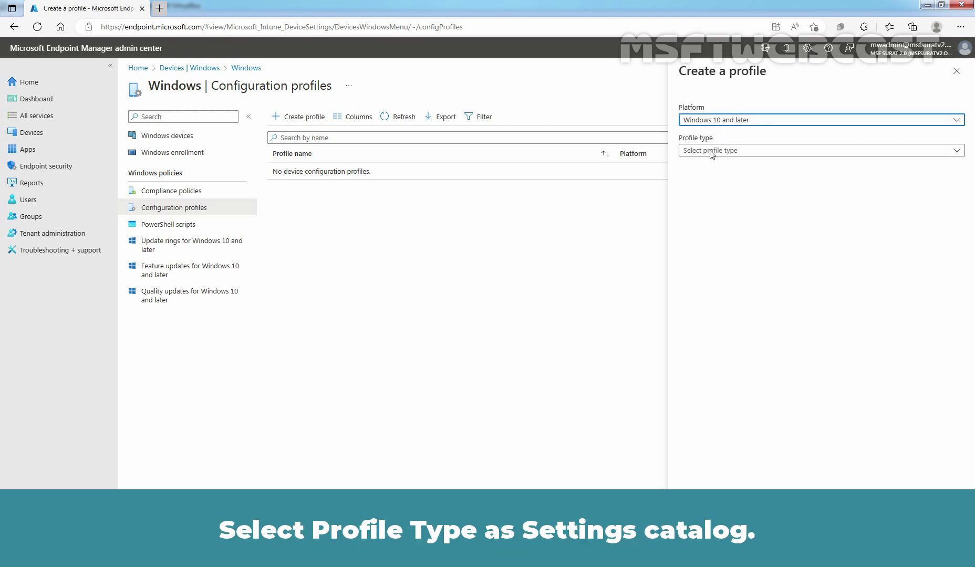
{"action": "left_click", "coordinate": [719, 151]}
{"action": "left_click", "coordinate": [714, 166]}
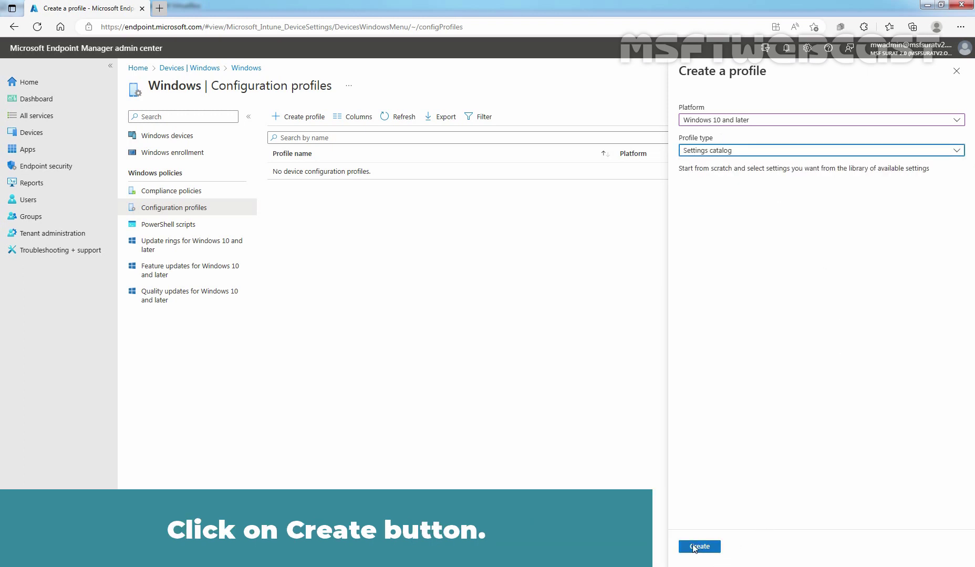
Name the profile 'Automatic Lock Screen for Inactive Windows Devices' and continue to configuration settings
{"action": "left_click", "coordinate": [696, 547]}
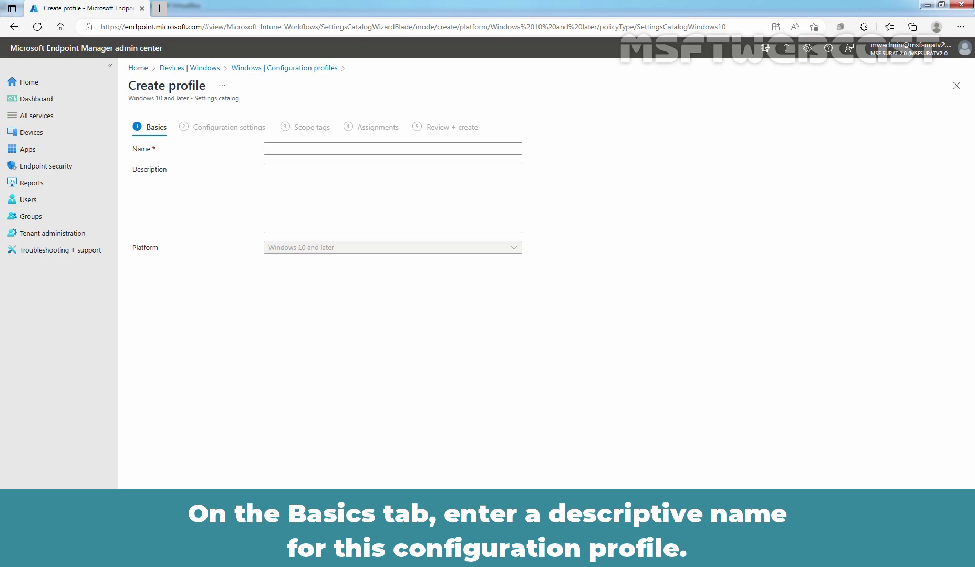
{"action": "left_click", "coordinate": [311, 149]}
{"action": "type", "text": "Automatic Lock Screen for Inactive Windows Devices"}
{"action": "left_click", "coordinate": [342, 198]}
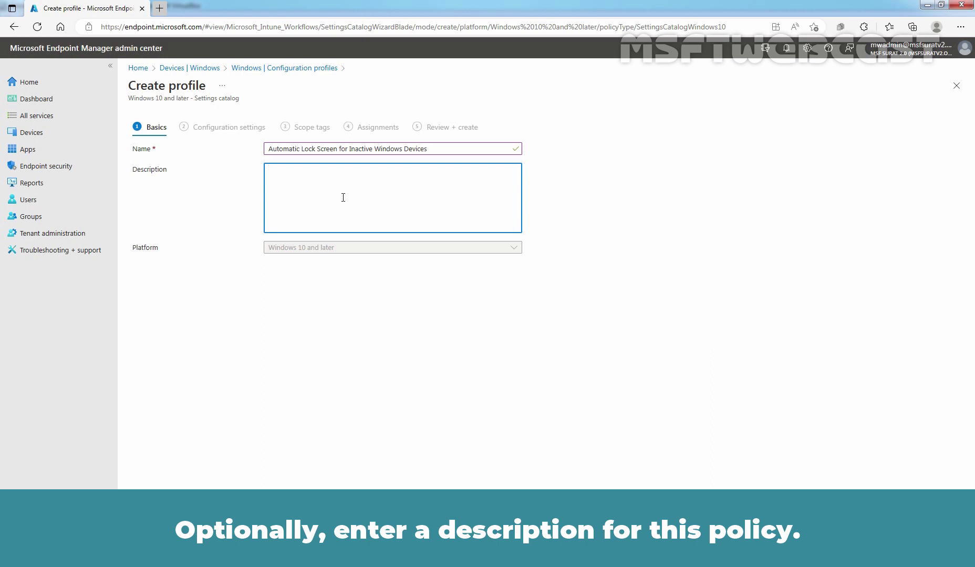
{"action": "left_click", "coordinate": [207, 550]}
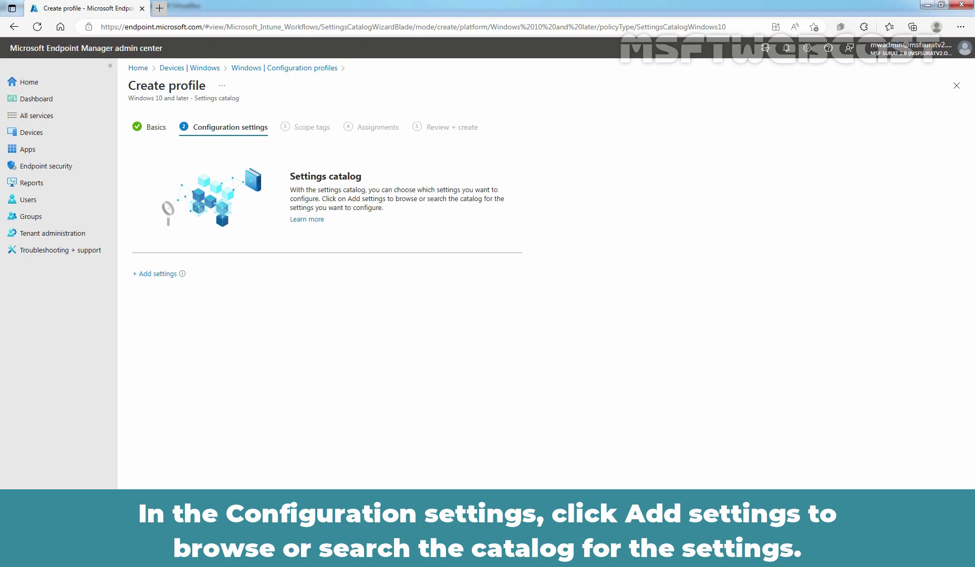
Add Device Lock's Device Password Enabled and Max Inactivity Time Device Lock from the settings catalog
{"action": "left_click", "coordinate": [168, 276]}
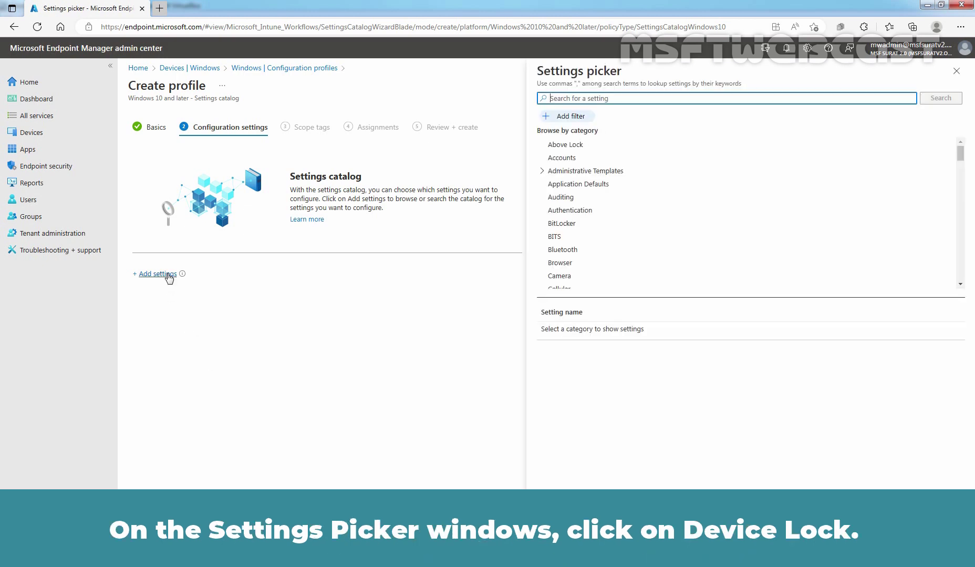
{"action": "scroll", "coordinate": [631, 193], "scroll_direction": "down", "scroll_amount": 1}
{"action": "scroll", "coordinate": [631, 192], "scroll_direction": "down", "scroll_amount": 2}
{"action": "scroll", "coordinate": [631, 194], "scroll_direction": "down", "scroll_amount": 3}
{"action": "scroll", "coordinate": [632, 193], "scroll_direction": "down", "scroll_amount": 2}
{"action": "left_click", "coordinate": [561, 267]}
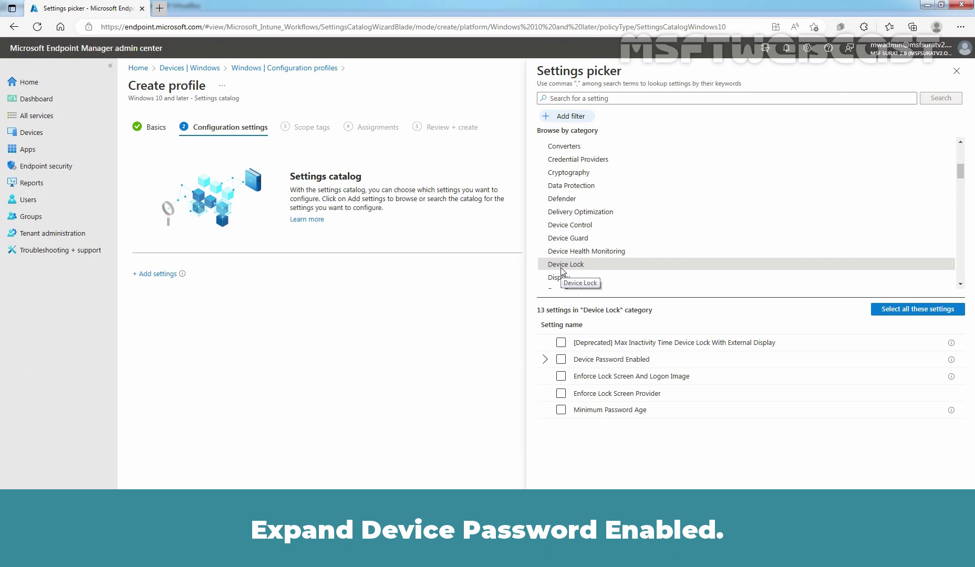
{"action": "left_click", "coordinate": [545, 359]}
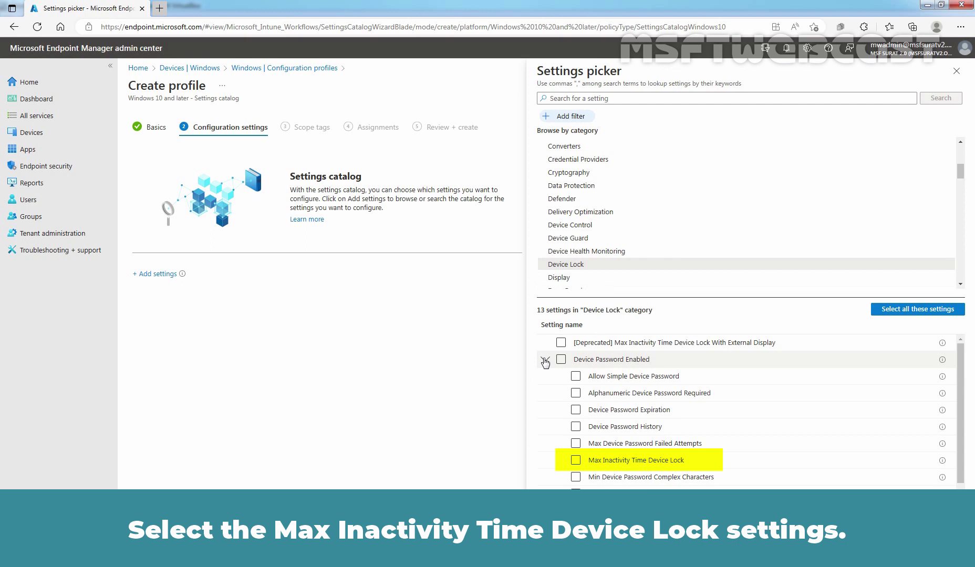
{"action": "left_click", "coordinate": [575, 460]}
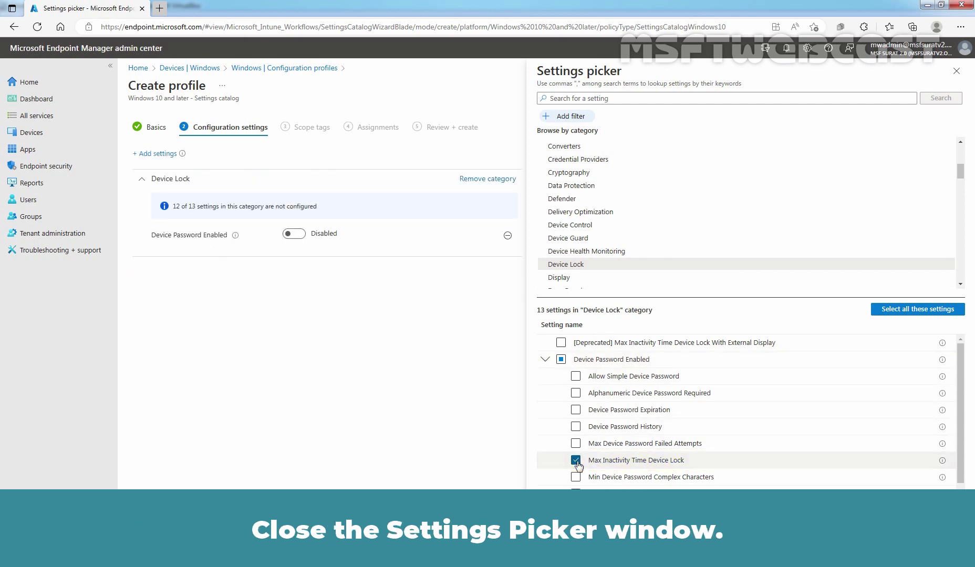
Turn Device Password Enabled on and set Max Inactivity Time Device Lock to 2 minutes
{"action": "left_click", "coordinate": [956, 71]}
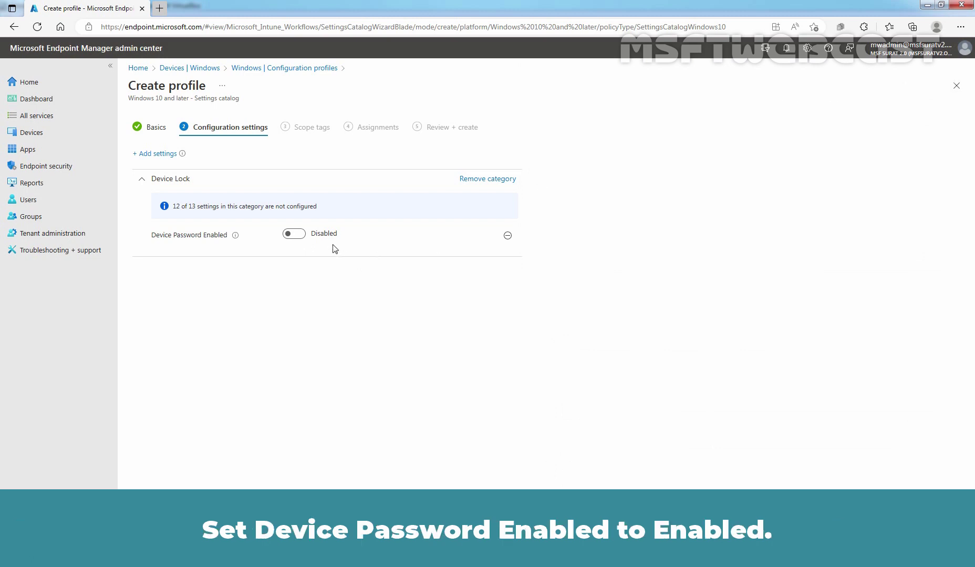
{"action": "left_click", "coordinate": [300, 238]}
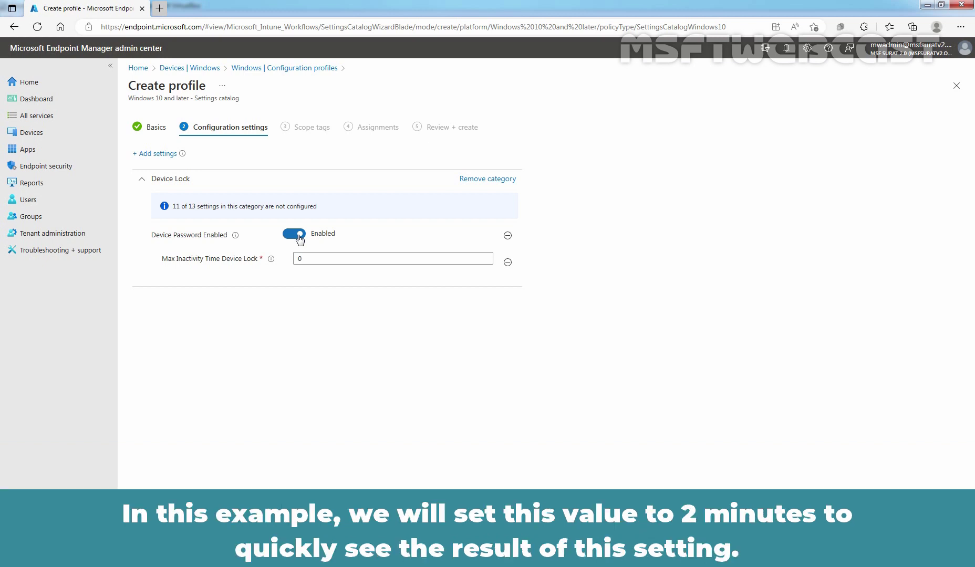
{"action": "left_click", "coordinate": [333, 259]}
{"action": "left_click_drag", "start_coordinate": [332, 259], "coordinate": [255, 258]}
{"action": "type", "text": "2"}
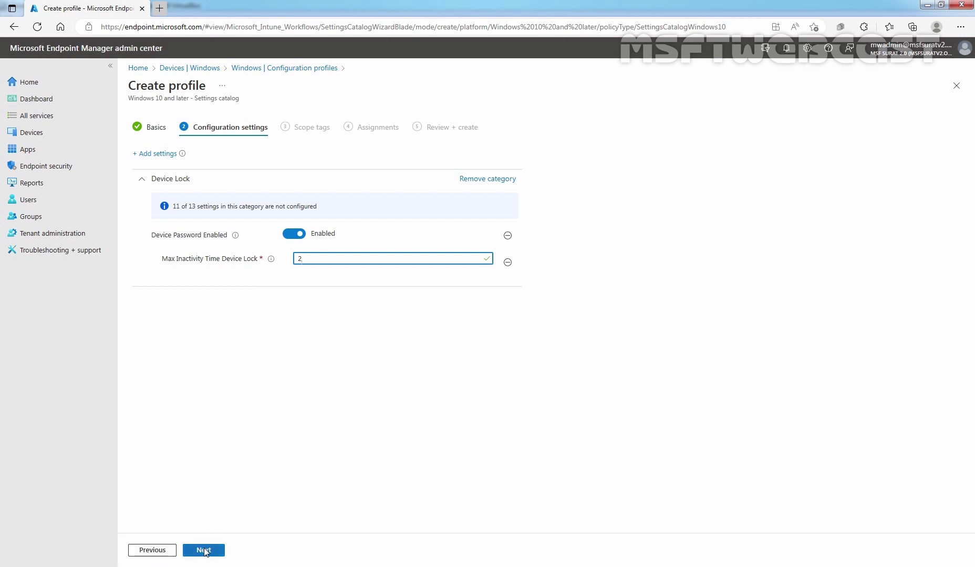
Skip scope tags and include the Test_WinClient group in the profile's assignments
{"action": "left_click", "coordinate": [204, 550]}
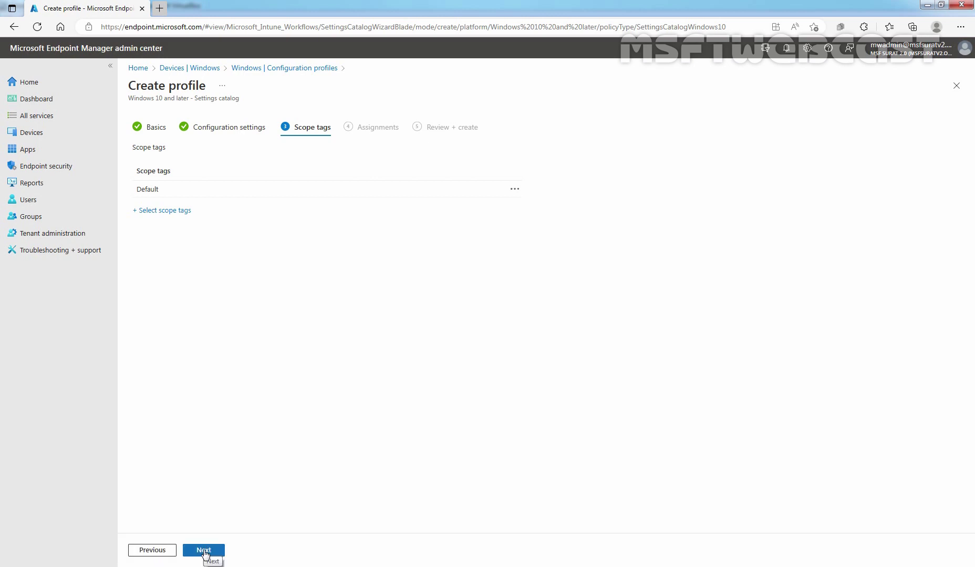
{"action": "left_click", "coordinate": [203, 550]}
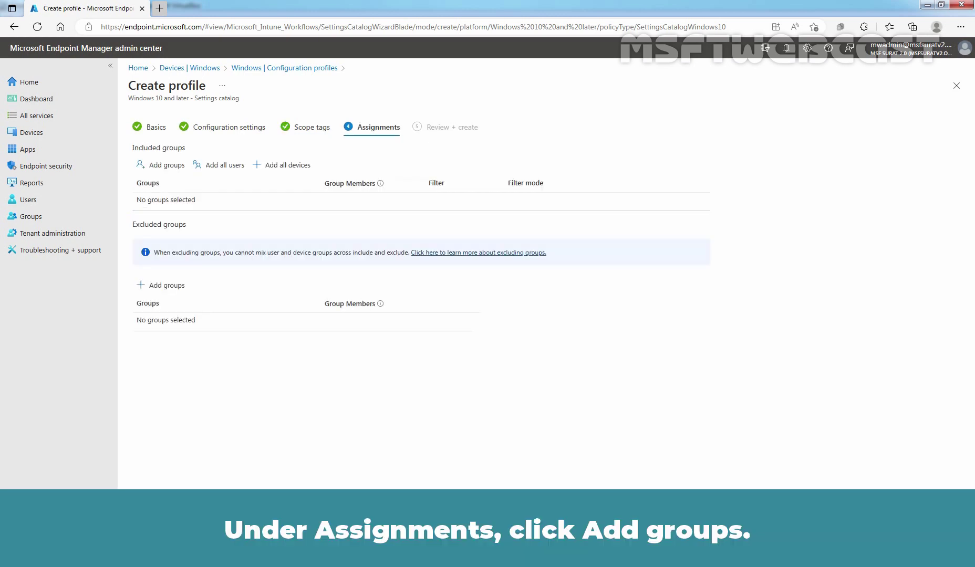
{"action": "left_click", "coordinate": [167, 165]}
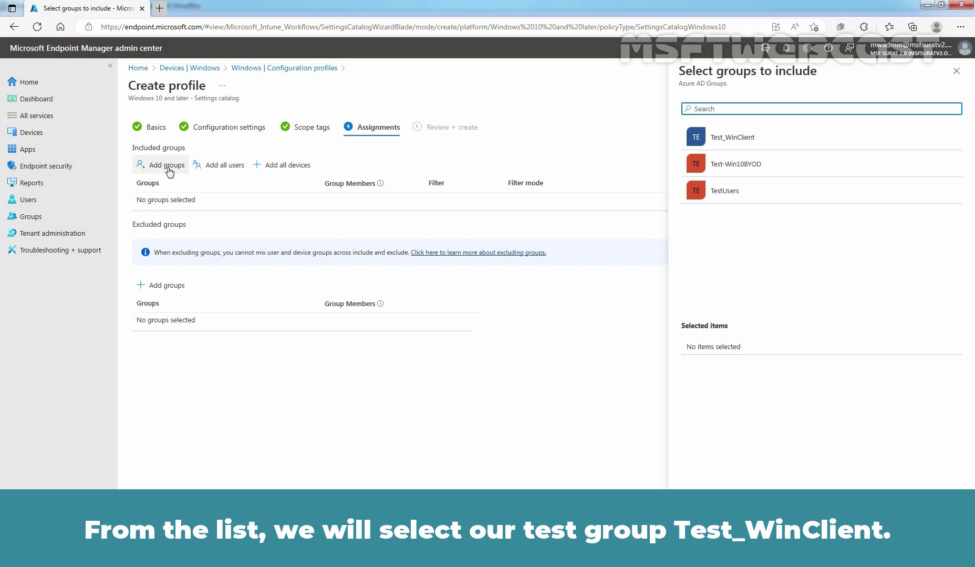
{"action": "left_click", "coordinate": [746, 139]}
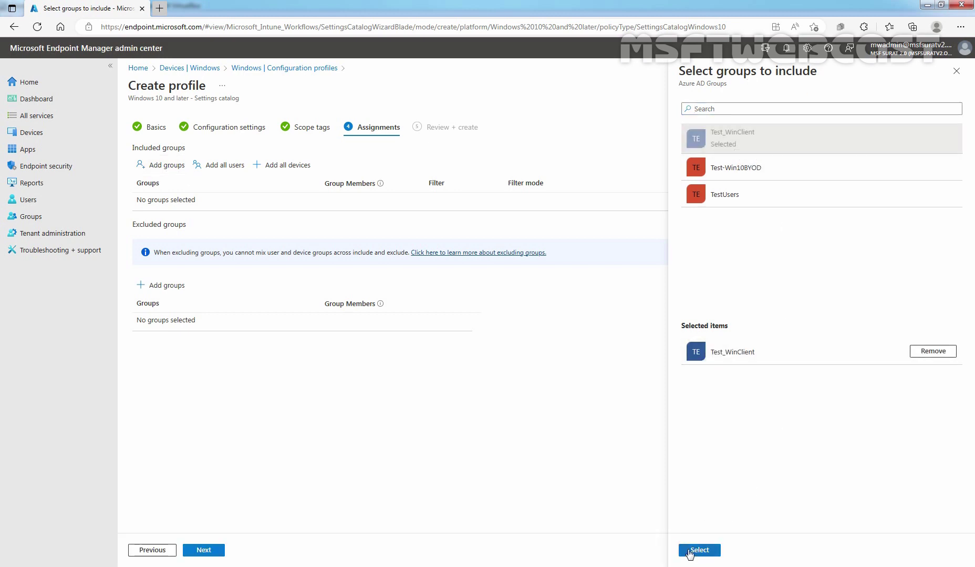
{"action": "left_click", "coordinate": [699, 549]}
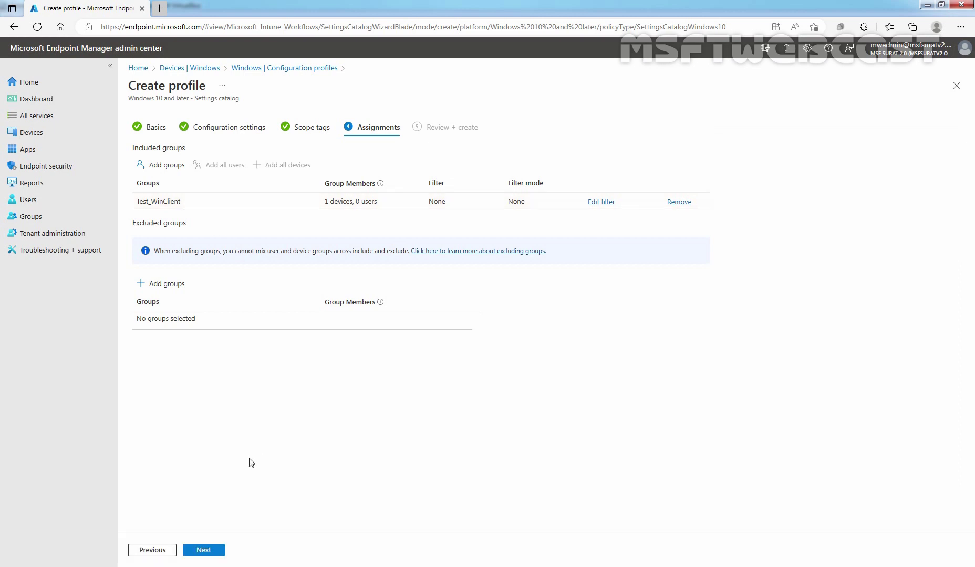
Review the summary and create the Automatic Lock Screen profile
{"action": "left_click", "coordinate": [204, 550]}
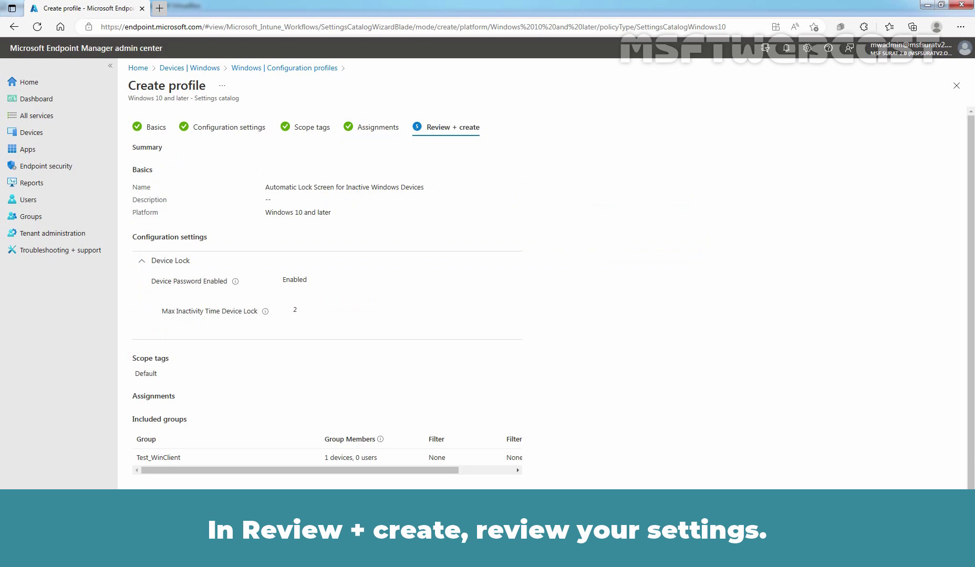
{"action": "left_click", "coordinate": [201, 550]}
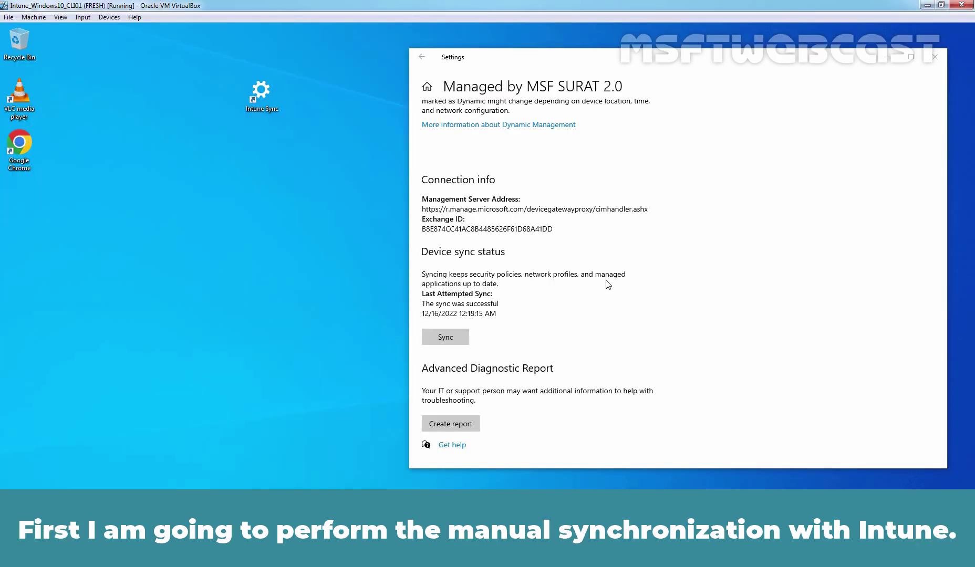
Run a manual Intune sync from Access work or school, then close Settings
{"action": "left_click", "coordinate": [446, 338]}
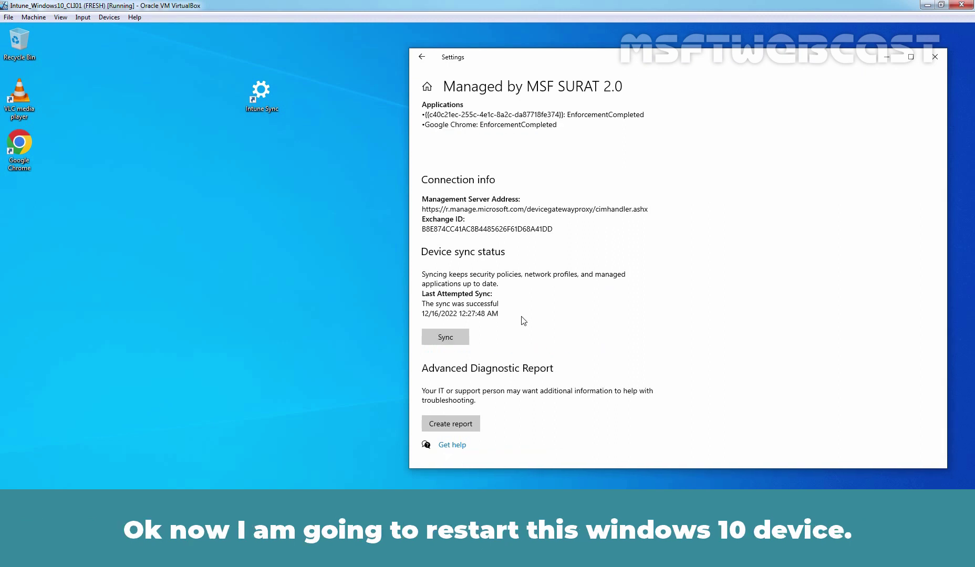
{"action": "left_click", "coordinate": [936, 58]}
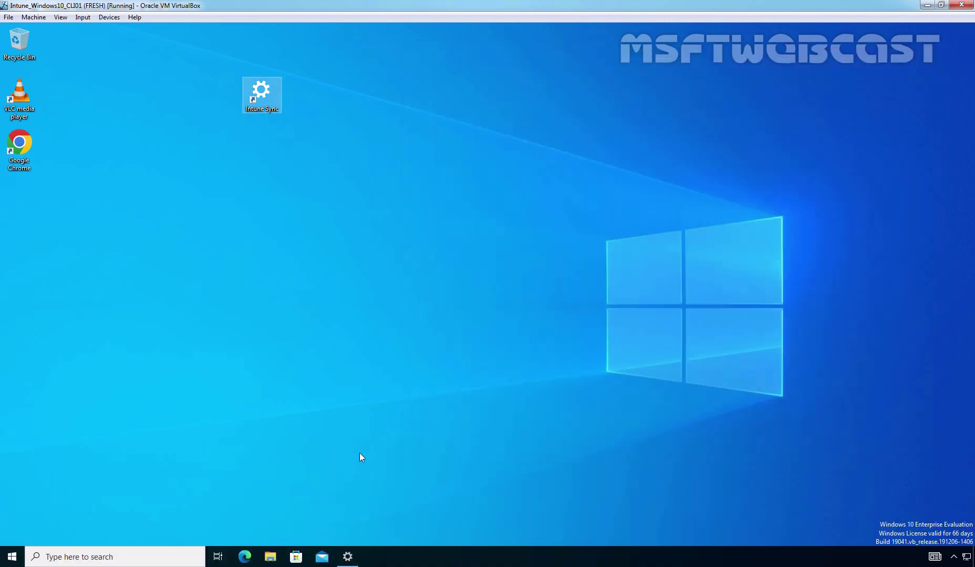
Restart the Windows 10 device from the Start menu's power options
{"action": "left_click", "coordinate": [12, 556]}
{"action": "left_click", "coordinate": [12, 535]}
{"action": "left_click", "coordinate": [44, 512]}
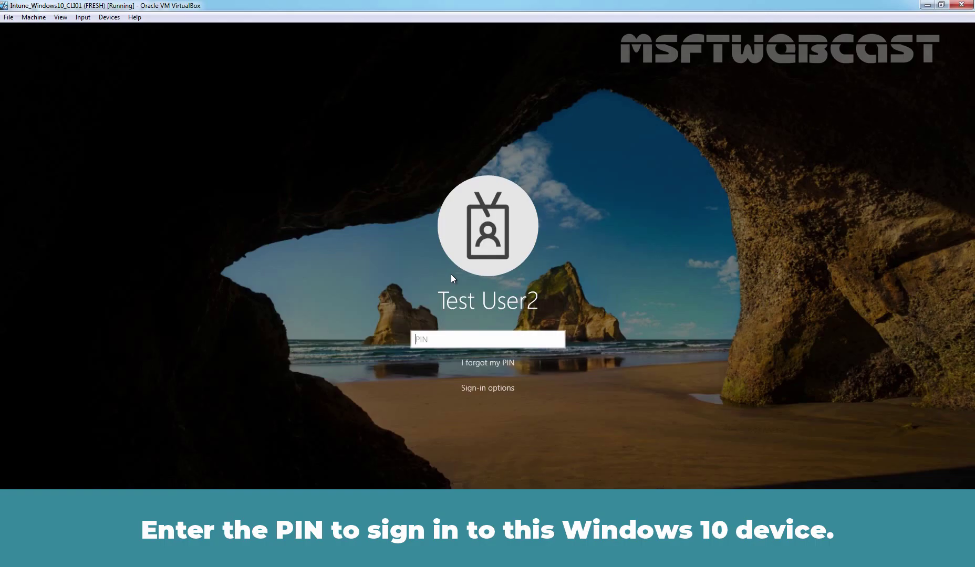
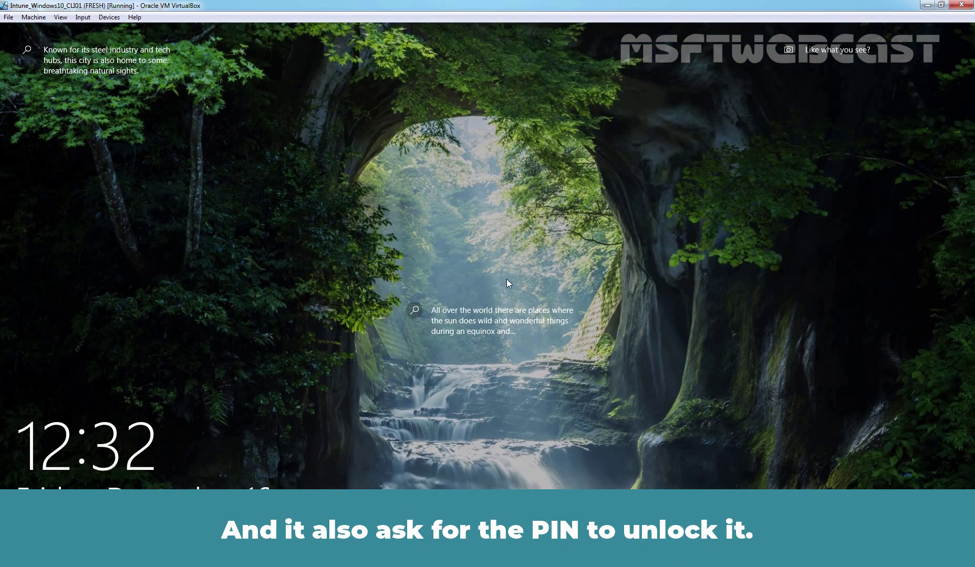
Dismiss the automatic lock screen and sign back in with the PIN
{"action": "left_click", "coordinate": [419, 265]}
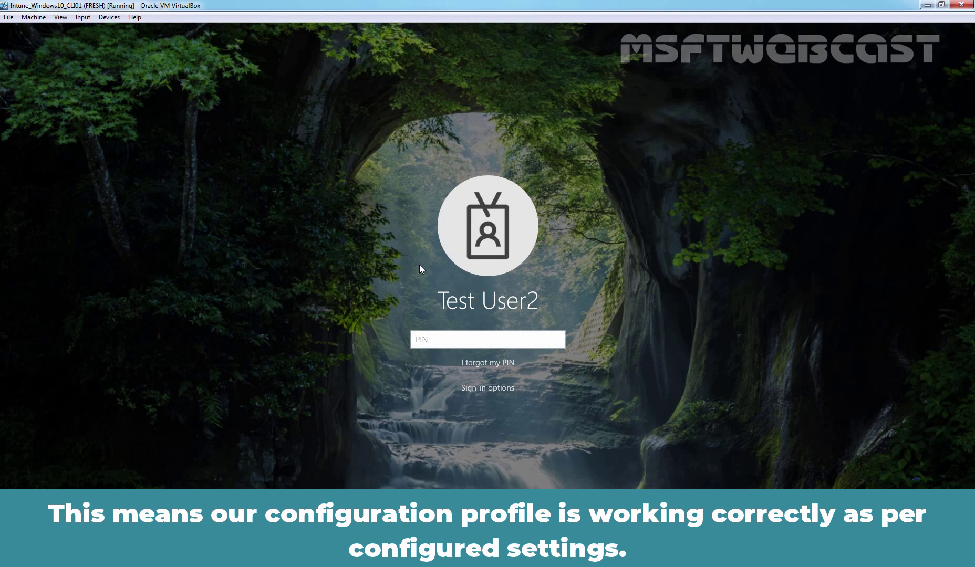
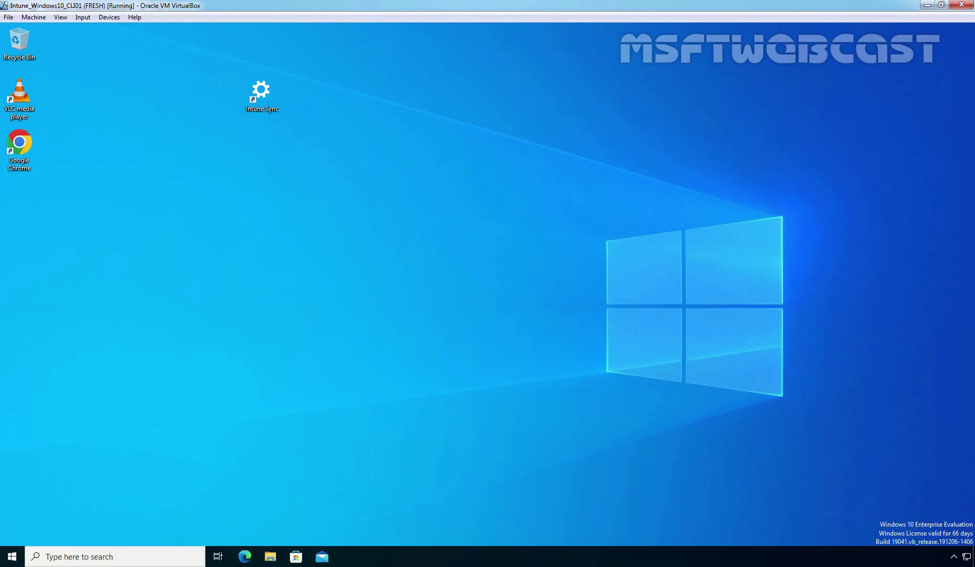
Launch Registry Editor via the Run prompt (regedit) and accept the permission prompt
{"action": "key", "text": "super+r"}
{"action": "type", "text": "regedit"}
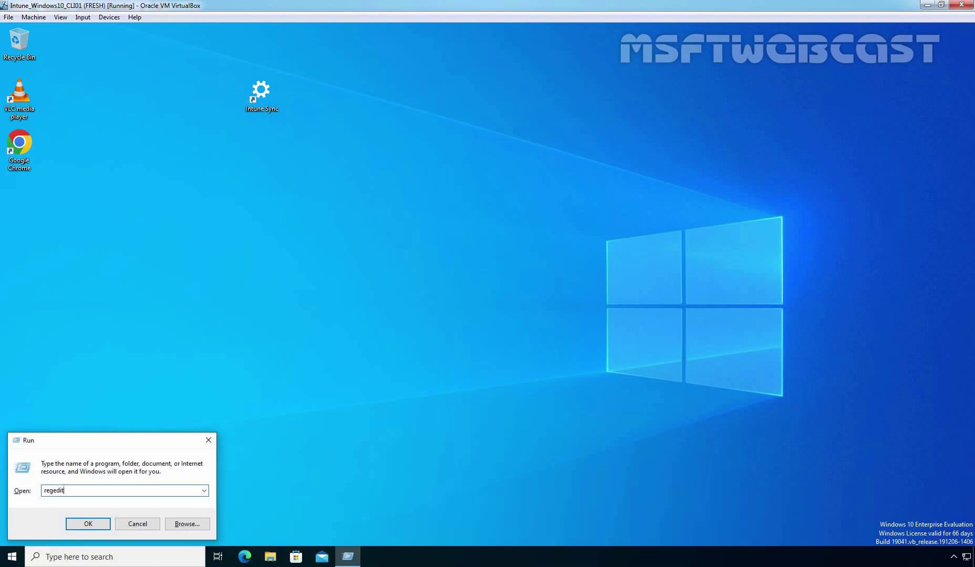
{"action": "key", "text": "Return"}
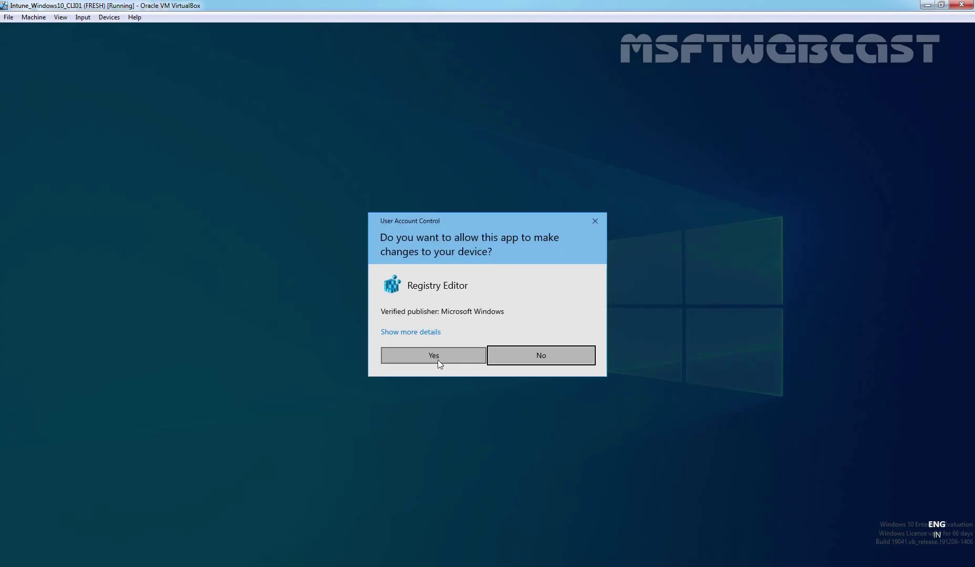
{"action": "left_click", "coordinate": [437, 360]}
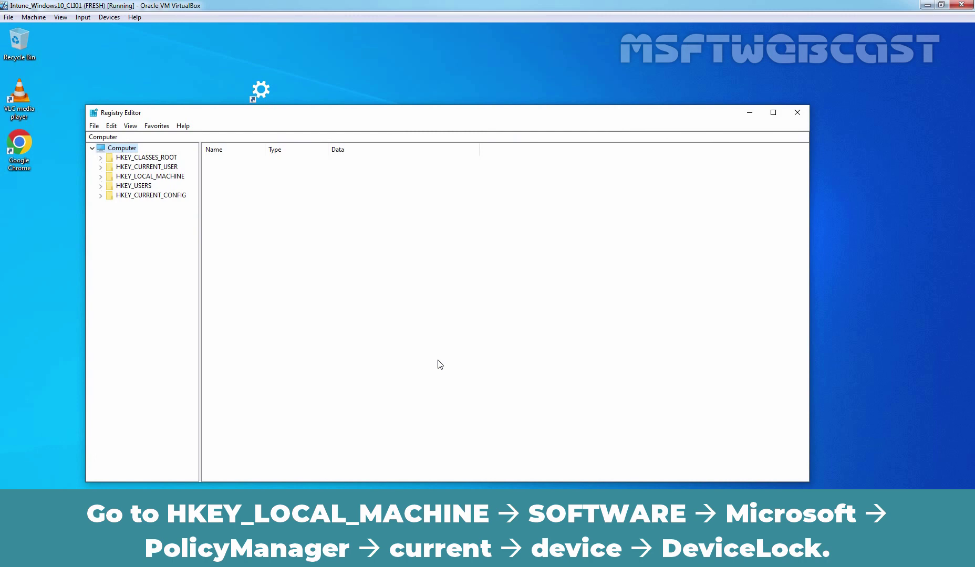
Expand HKLM\SOFTWARE\Microsoft\PolicyManager\current\device in the key tree
{"action": "key", "text": "Down"}
{"action": "key", "text": "Down"}
{"action": "key", "text": "Down"}
{"action": "key", "text": "Right"}
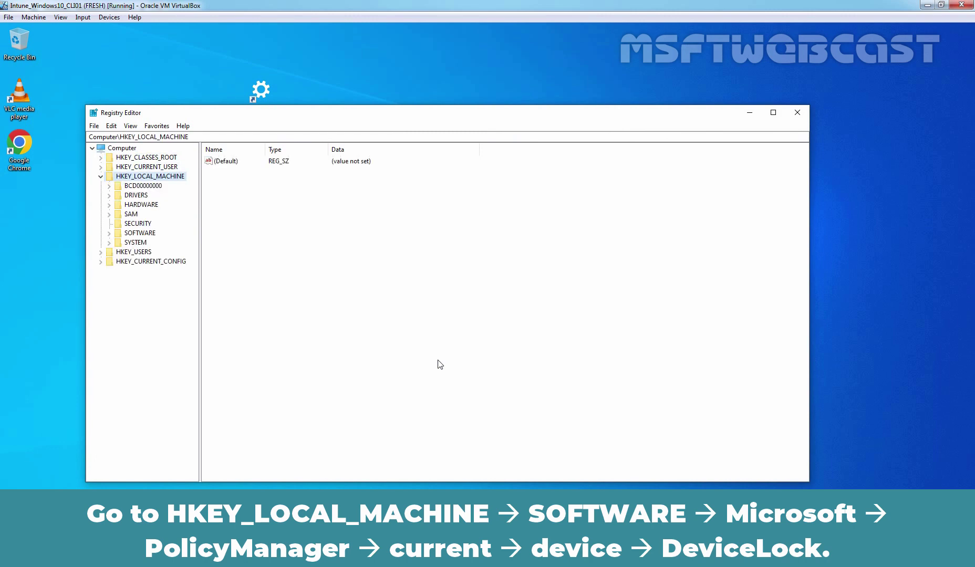
{"action": "key", "text": "Down"}
{"action": "key", "text": "Down"}
{"action": "key", "text": "Down"}
{"action": "key", "text": "Down"}
{"action": "key", "text": "Down"}
{"action": "key", "text": "Down"}
{"action": "key", "text": "Right"}
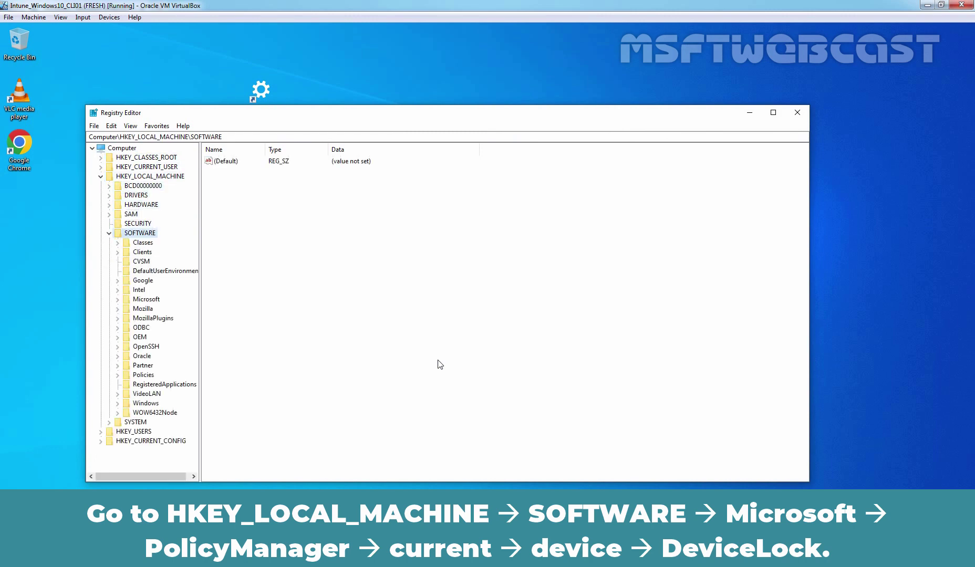
{"action": "key", "text": "Down"}
{"action": "key", "text": "Down"}
{"action": "key", "text": "Down"}
{"action": "key", "text": "Down"}
{"action": "key", "text": "Down"}
{"action": "key", "text": "Down"}
{"action": "key", "text": "Down"}
{"action": "key", "text": "Right"}
{"action": "key", "text": "Down"}
{"action": "type", "text": "p"}
{"action": "key", "text": "Down"}
{"action": "key", "text": "Down"}
{"action": "key", "text": "Down"}
{"action": "key", "text": "Down"}
{"action": "key", "text": "Down"}
{"action": "key", "text": "Down"}
{"action": "key", "text": "Down"}
{"action": "key", "text": "Down"}
{"action": "key", "text": "Down"}
{"action": "key", "text": "Right"}
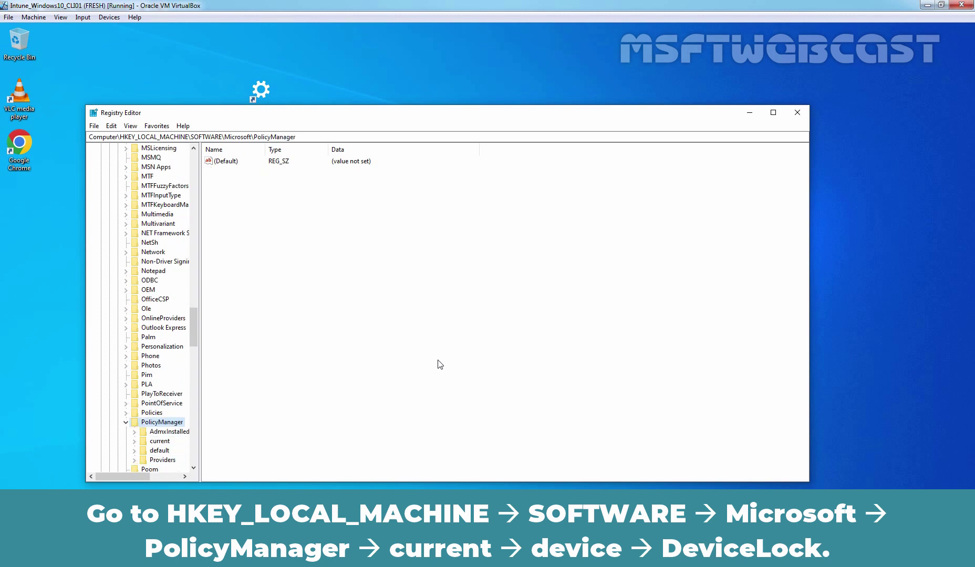
{"action": "key", "text": "Down"}
{"action": "key", "text": "Down"}
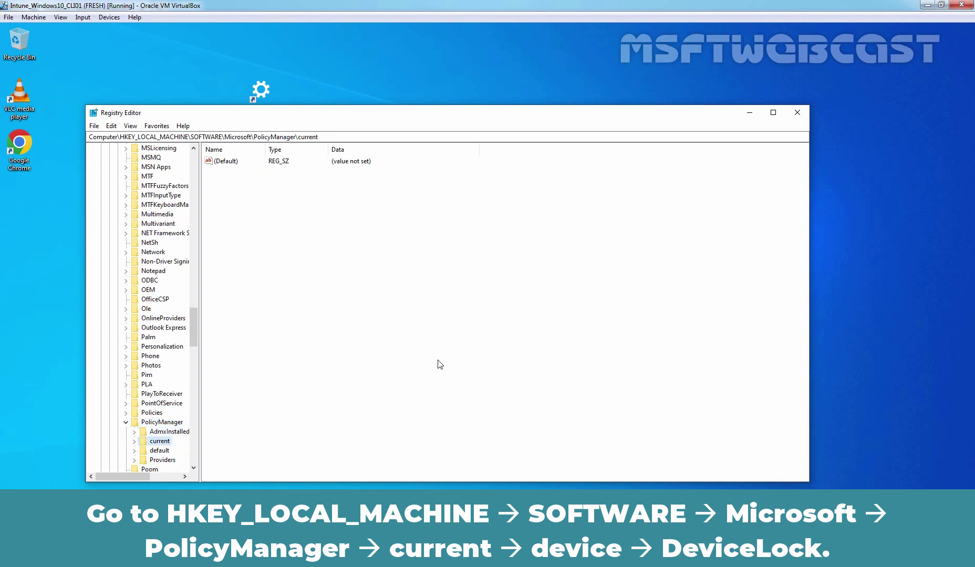
{"action": "key", "text": "Right"}
{"action": "key", "text": "Down"}
{"action": "key", "text": "Down"}
{"action": "key", "text": "Right"}
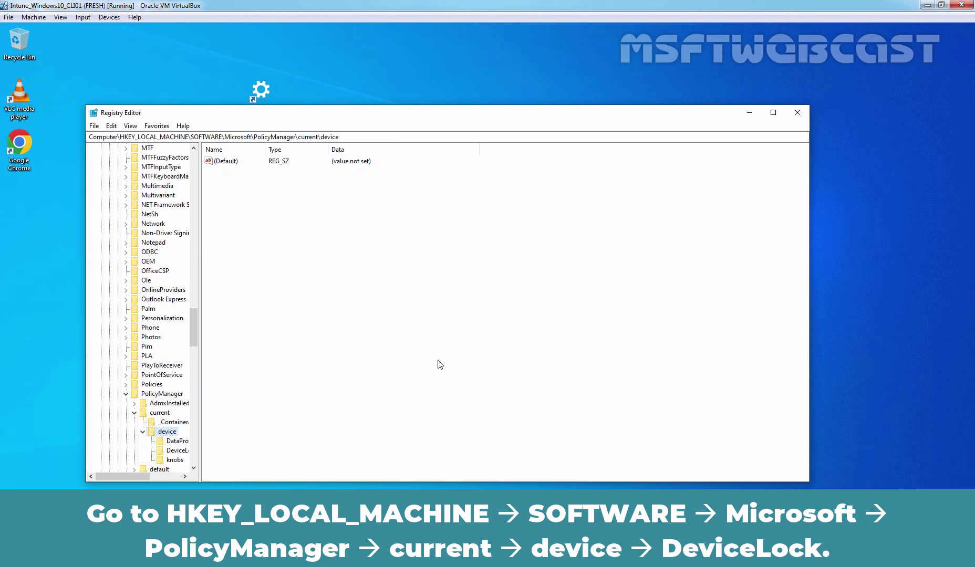
Select the DeviceLock key and highlight MaxInactivityTimeDeviceLock showing value 2
{"action": "left_click_drag", "start_coordinate": [200, 252], "coordinate": [270, 249]}
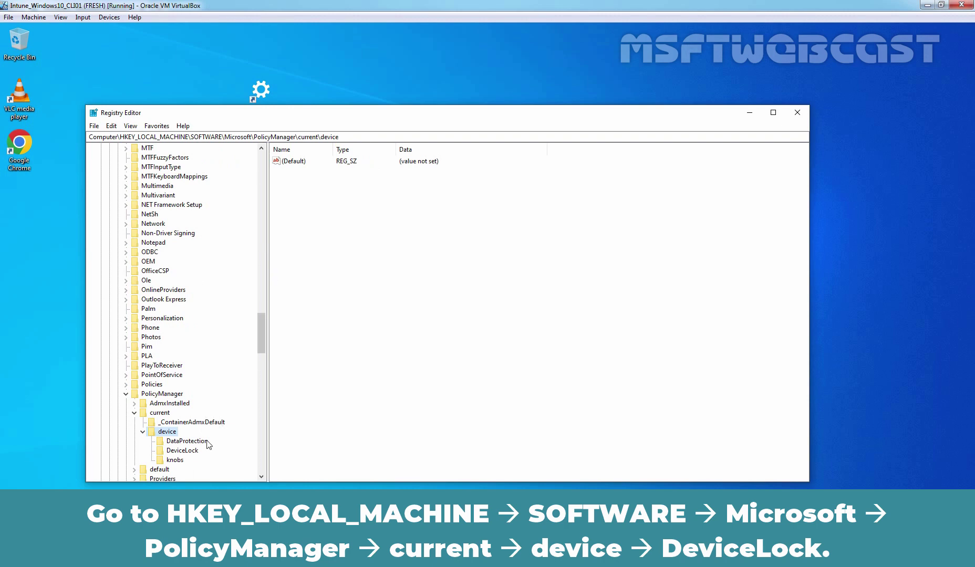
{"action": "left_click", "coordinate": [195, 454]}
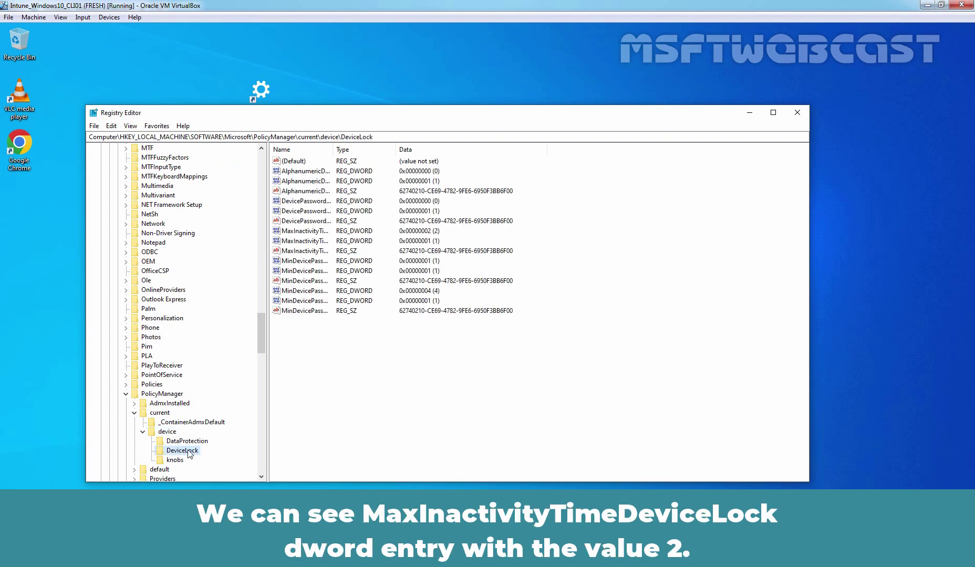
{"action": "double_click", "coordinate": [332, 149]}
{"action": "left_click", "coordinate": [301, 234]}
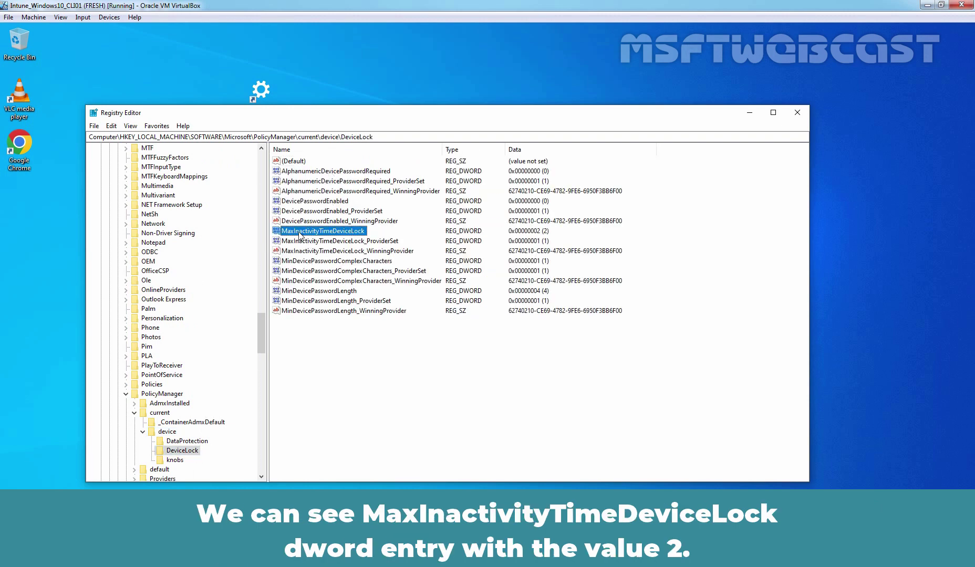